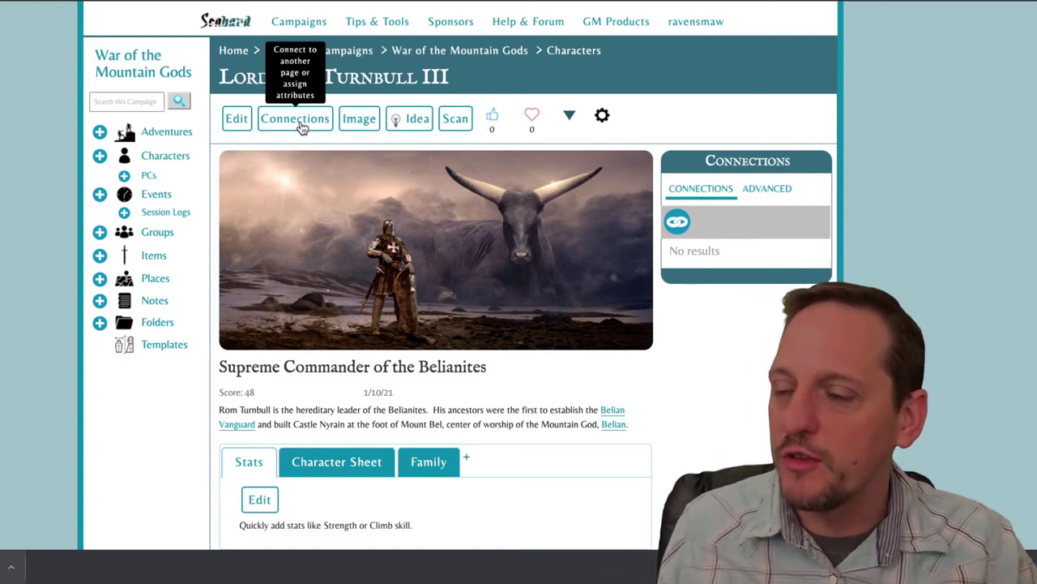
Open Lord Rom Turnbull III's edit form and resubmit the details unchanged
{"action": "left_click", "coordinate": [300, 123]}
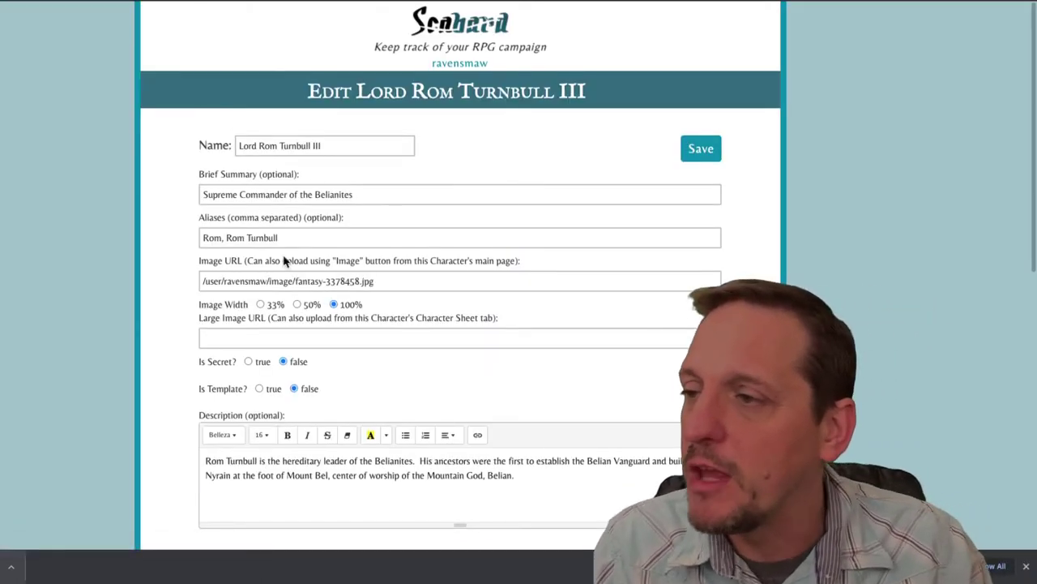
{"action": "left_click_drag", "start_coordinate": [203, 238], "coordinate": [319, 243]}
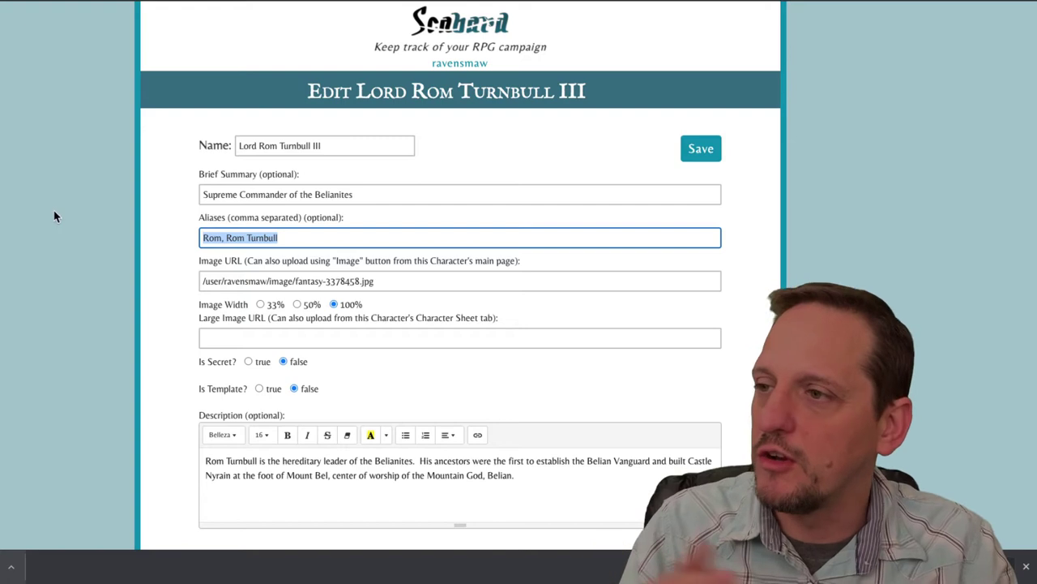
{"action": "left_click", "coordinate": [225, 237]}
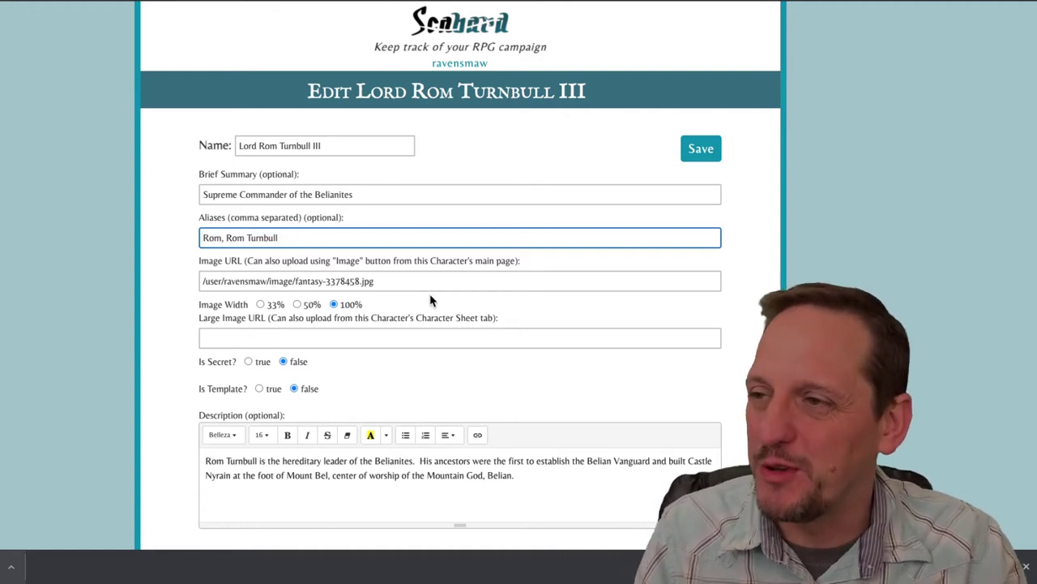
{"action": "key", "text": "Return"}
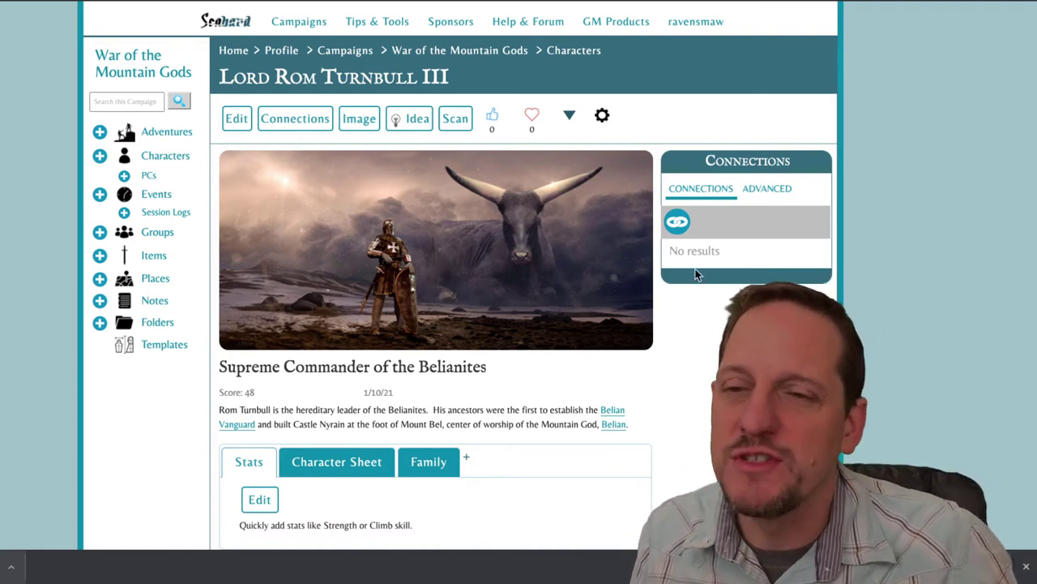
Add a Father connection to Lord Rom Turnbull II
{"action": "left_click", "coordinate": [678, 221]}
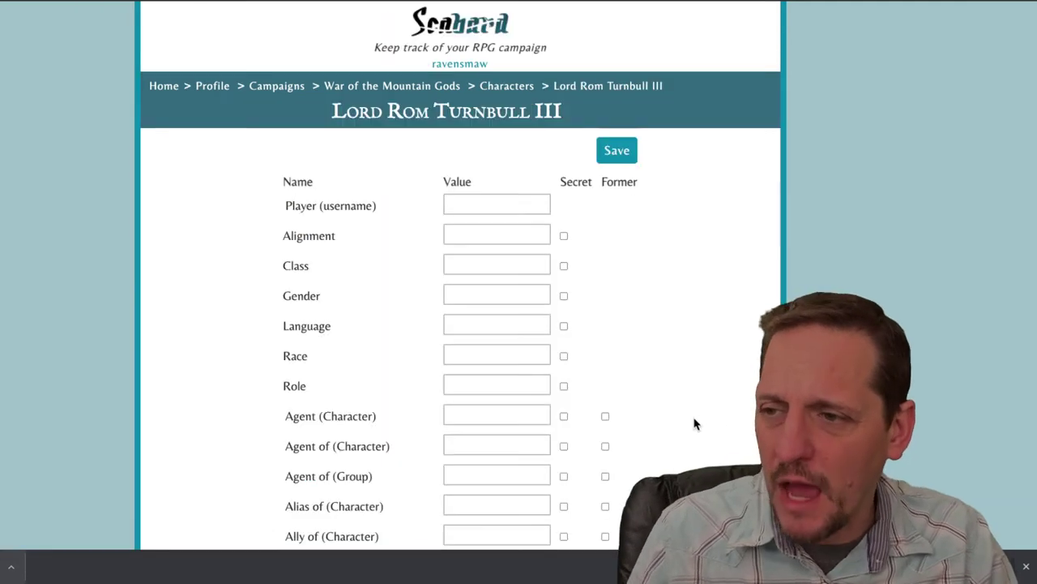
{"action": "scroll", "coordinate": [692, 424], "scroll_direction": "down", "scroll_amount": 5}
{"action": "scroll", "coordinate": [618, 310], "scroll_direction": "down", "scroll_amount": 7}
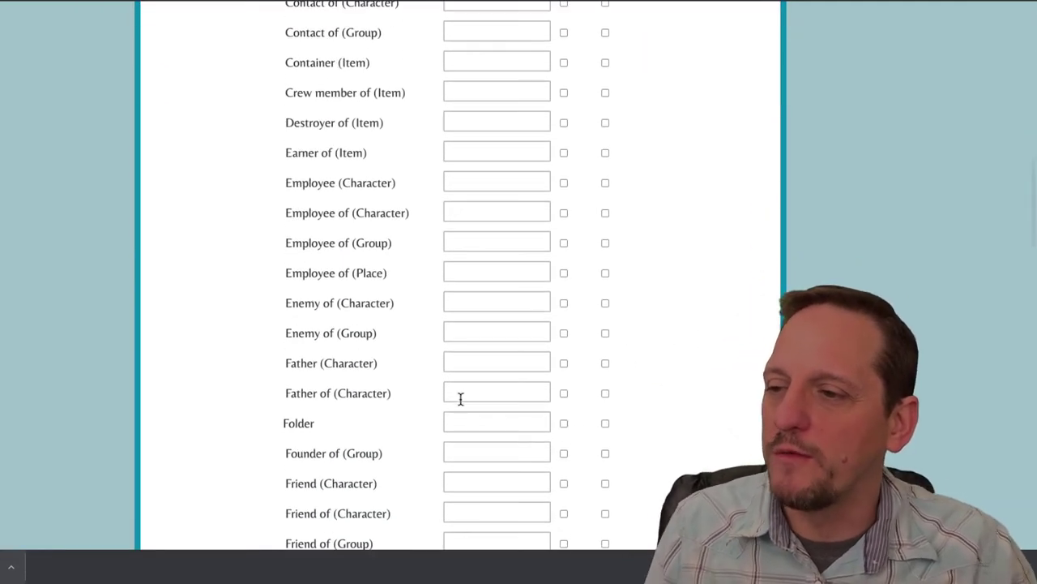
{"action": "left_click", "coordinate": [495, 359]}
{"action": "type", "text": "Lord"}
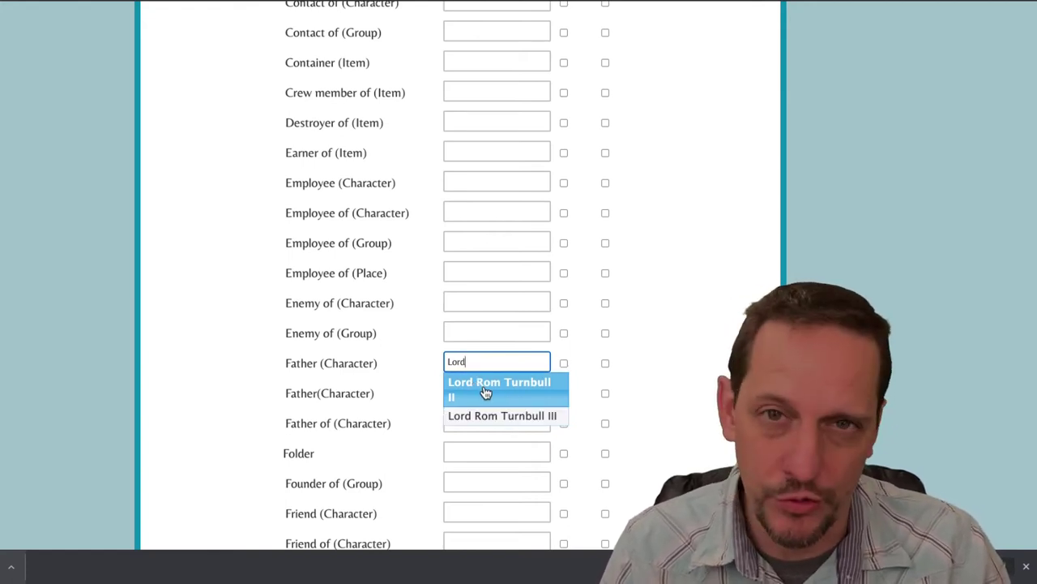
{"action": "left_click", "coordinate": [485, 393]}
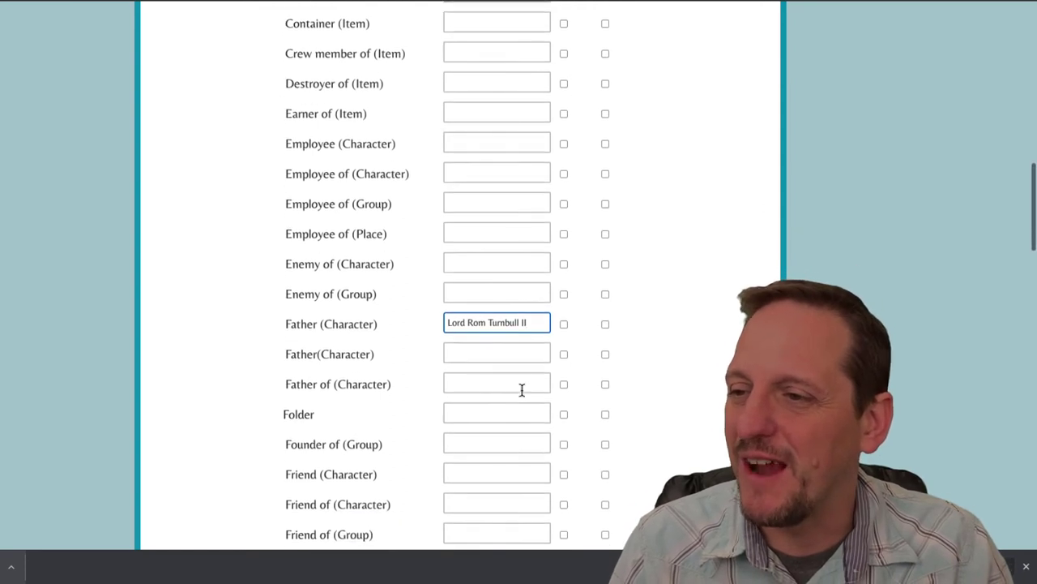
{"action": "left_click", "coordinate": [487, 383]}
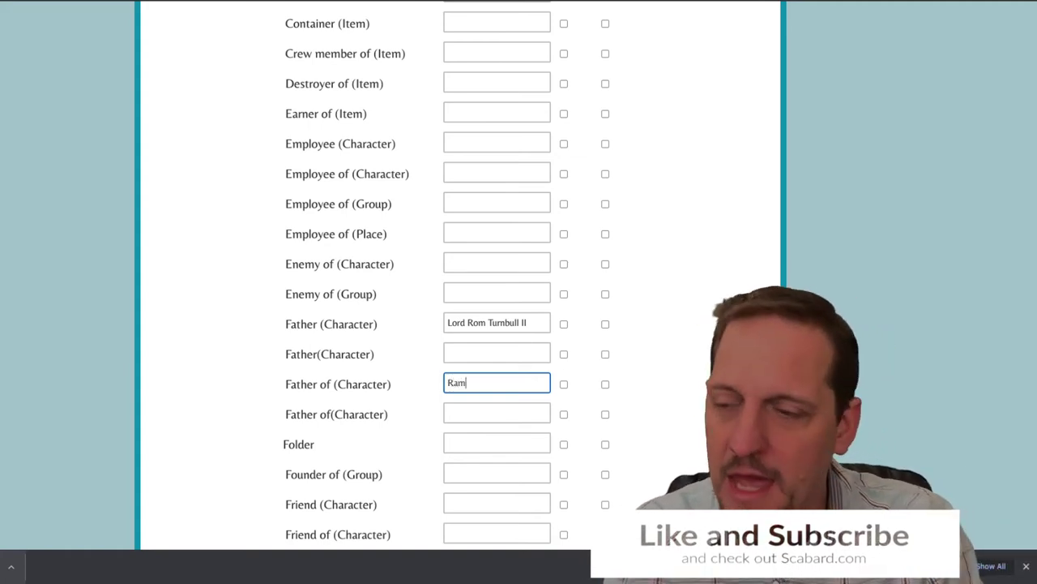
{"action": "left_click", "coordinate": [504, 406]}
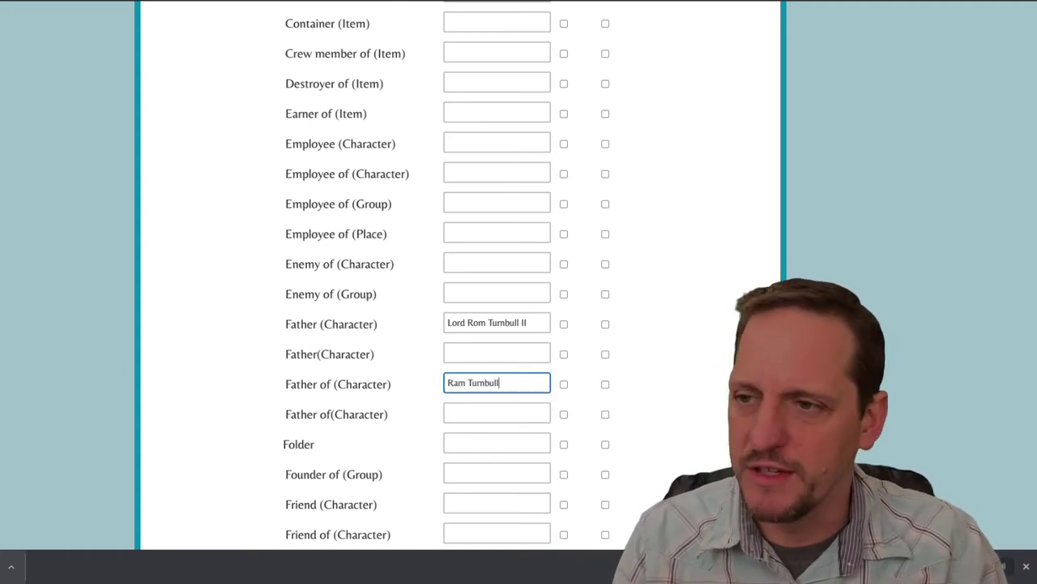
{"action": "scroll", "coordinate": [624, 395], "scroll_direction": "down", "scroll_amount": 4}
{"action": "scroll", "coordinate": [625, 395], "scroll_direction": "down", "scroll_amount": 5}
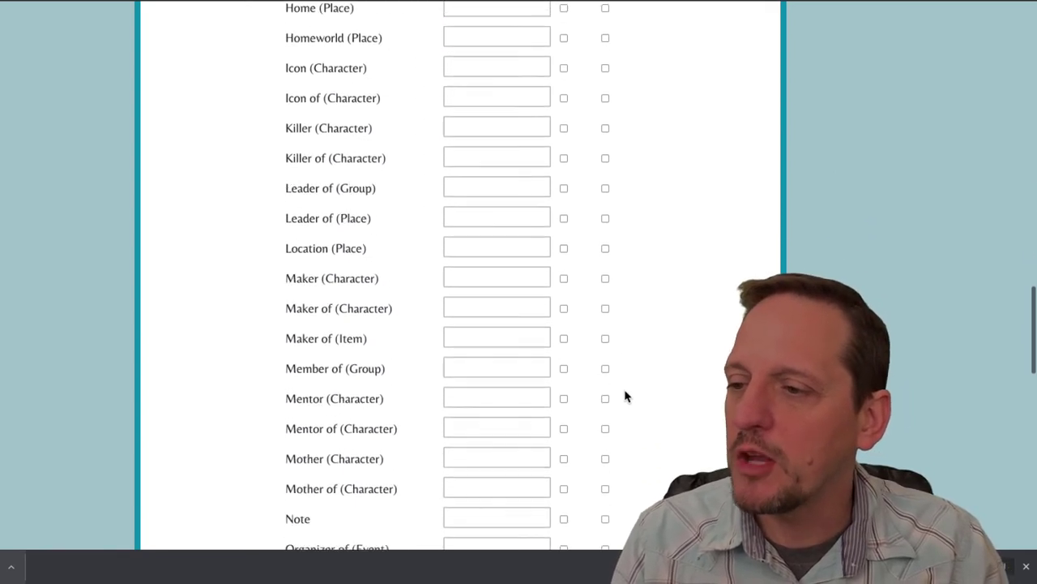
{"action": "scroll", "coordinate": [465, 299], "scroll_direction": "down", "scroll_amount": 1}
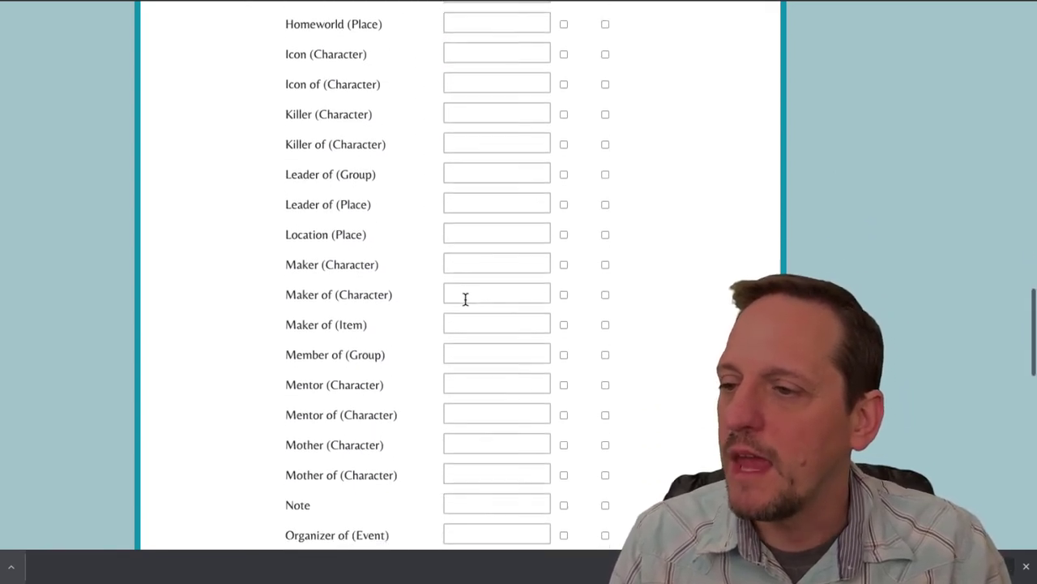
{"action": "left_click", "coordinate": [483, 399]}
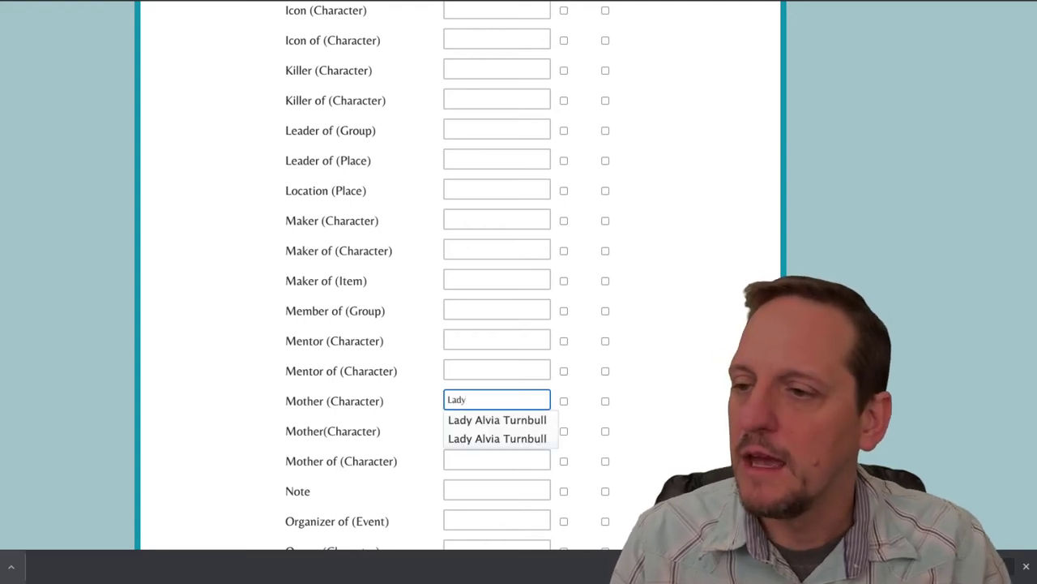
Choose Lady Alvia Turnbull as Mother and save the new connections
{"action": "left_click", "coordinate": [482, 425]}
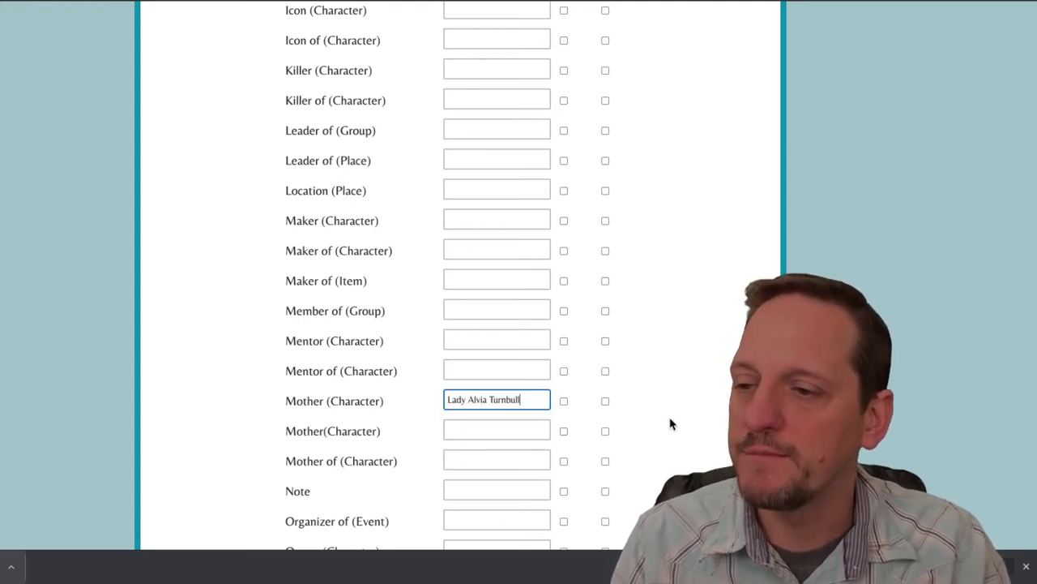
{"action": "scroll", "coordinate": [673, 424], "scroll_direction": "down", "scroll_amount": 5}
{"action": "scroll", "coordinate": [672, 424], "scroll_direction": "up", "scroll_amount": 15}
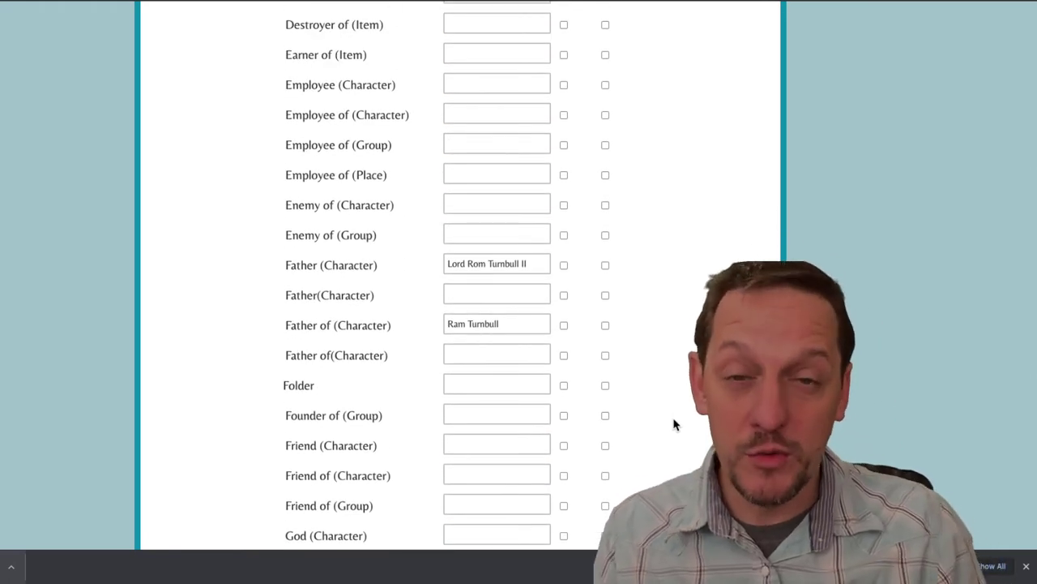
{"action": "scroll", "coordinate": [661, 420], "scroll_direction": "down", "scroll_amount": 5}
{"action": "scroll", "coordinate": [661, 419], "scroll_direction": "down", "scroll_amount": 20}
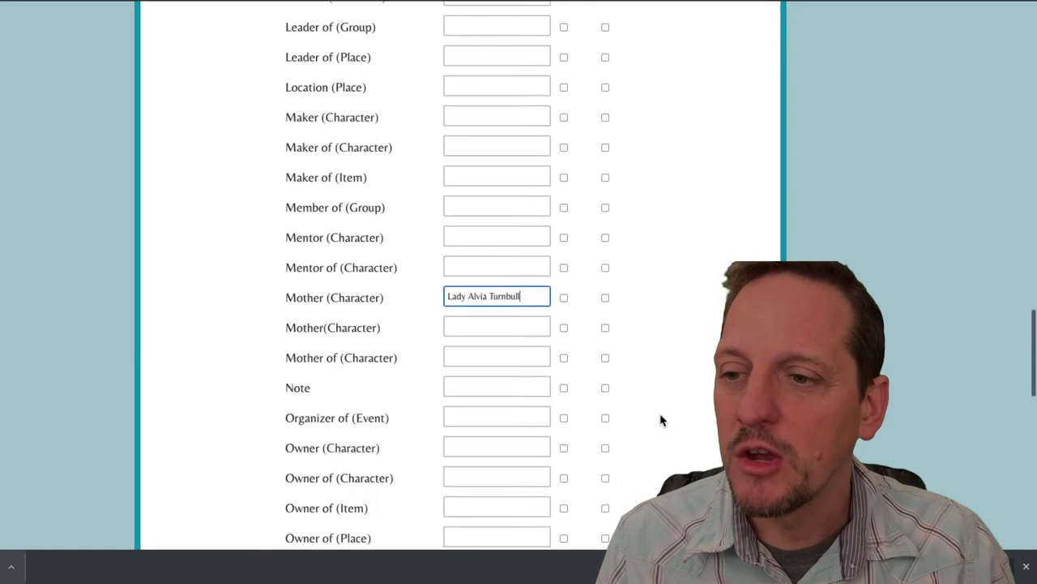
{"action": "left_click", "coordinate": [616, 500]}
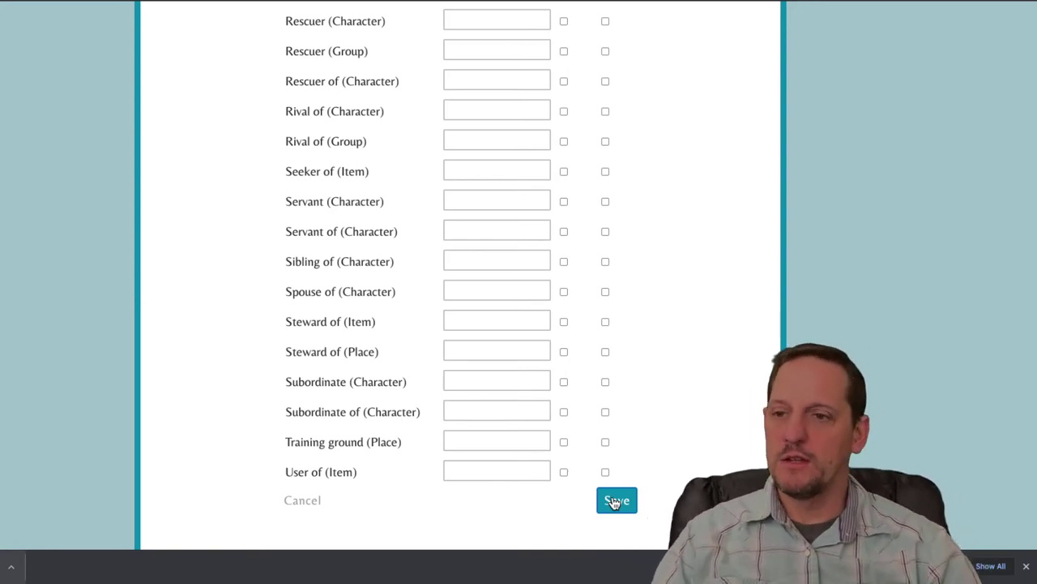
{"action": "left_click", "coordinate": [604, 499]}
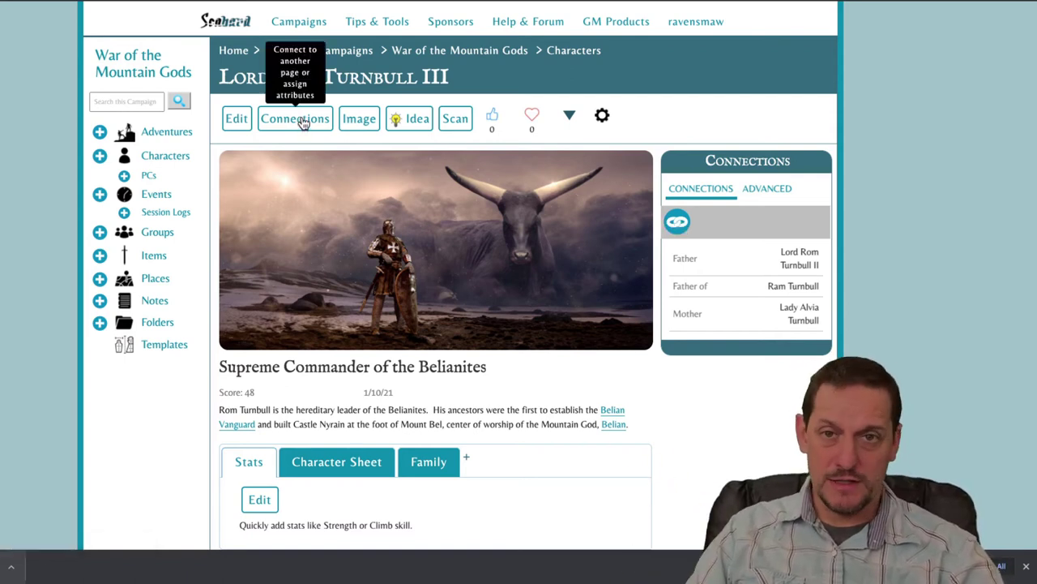
Show Lord Rom Turnbull III's family tree on the Family tab
{"action": "scroll", "coordinate": [401, 298], "scroll_direction": "down", "scroll_amount": 2}
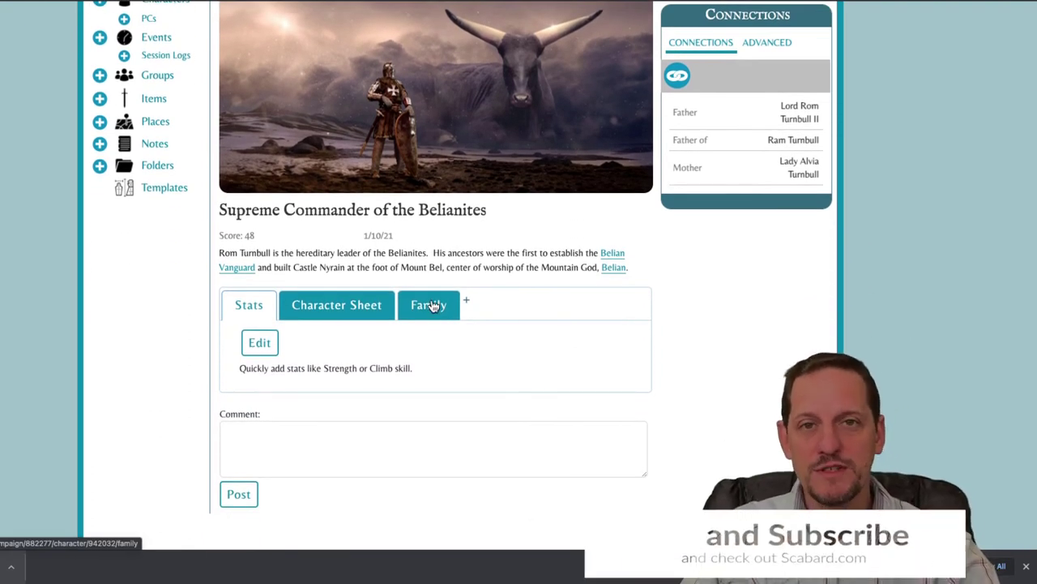
{"action": "left_click", "coordinate": [432, 306]}
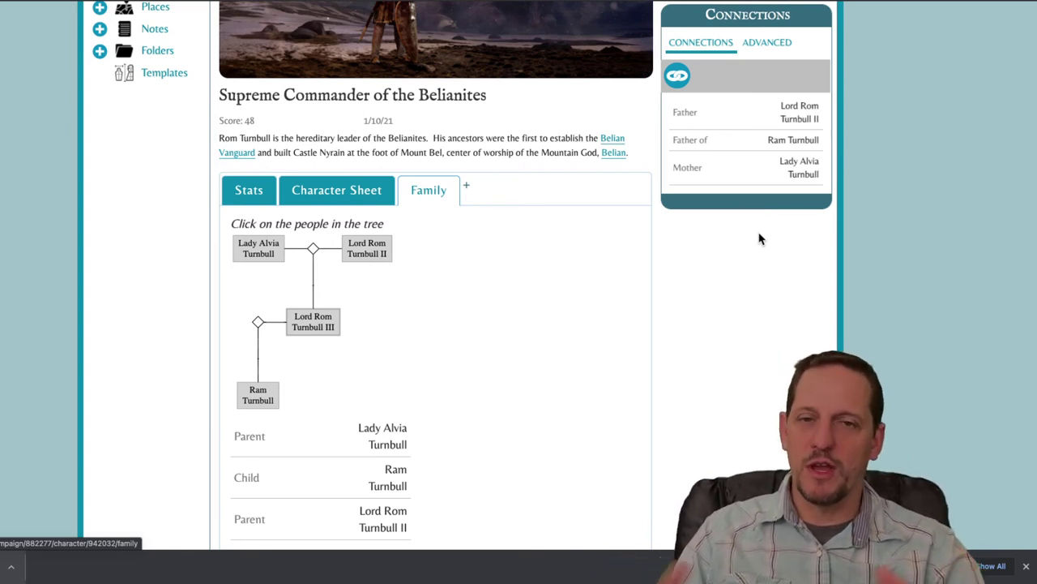
{"action": "scroll", "coordinate": [488, 297], "scroll_direction": "down", "scroll_amount": 3}
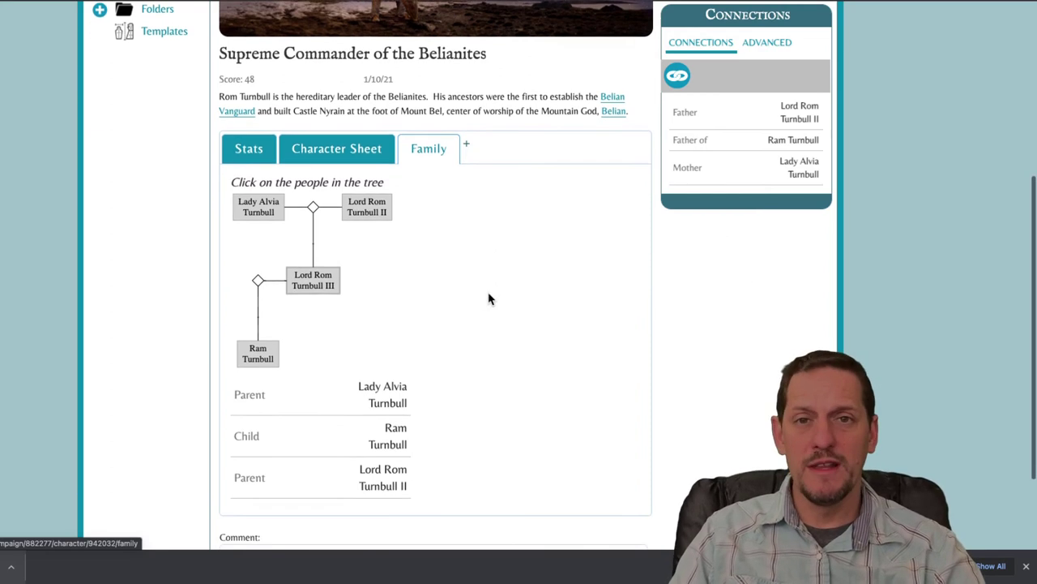
{"action": "scroll", "coordinate": [489, 297], "scroll_direction": "down", "scroll_amount": 1}
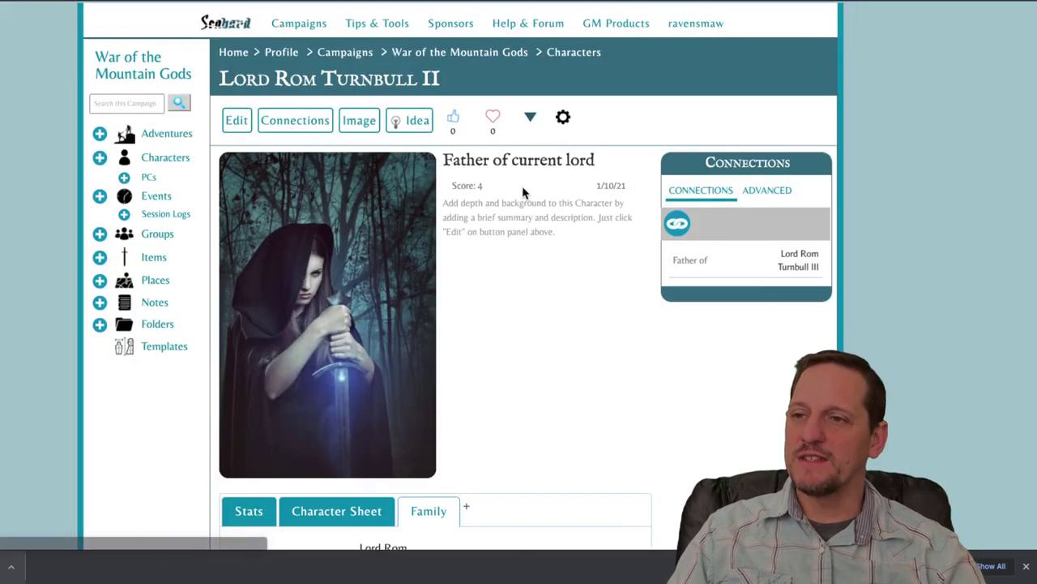
{"action": "scroll", "coordinate": [315, 224], "scroll_direction": "down", "scroll_amount": 5}
{"action": "scroll", "coordinate": [402, 231], "scroll_direction": "up", "scroll_amount": 5}
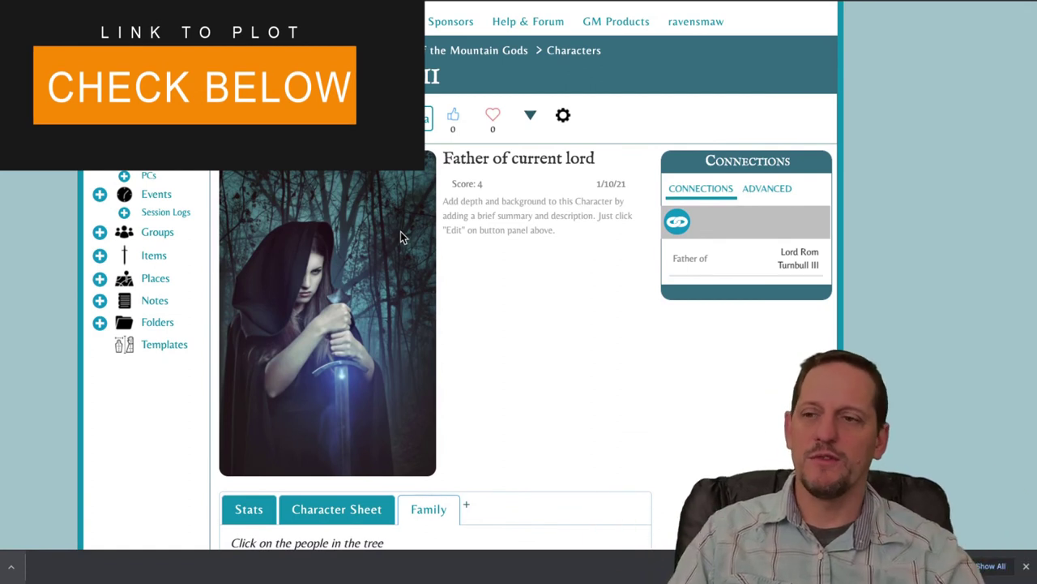
{"action": "scroll", "coordinate": [478, 255], "scroll_direction": "down", "scroll_amount": 3}
{"action": "scroll", "coordinate": [479, 255], "scroll_direction": "down", "scroll_amount": 2}
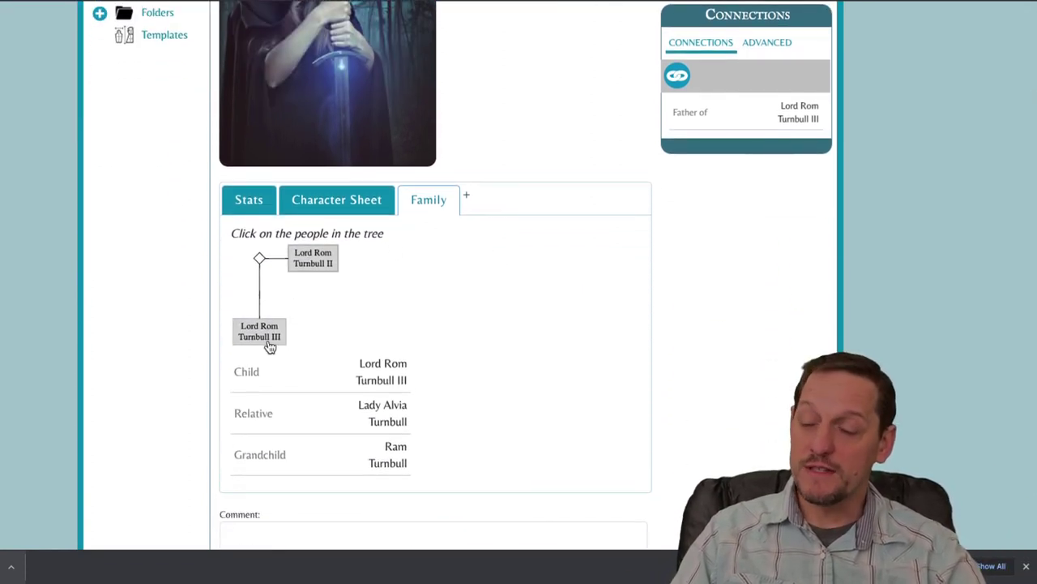
{"action": "scroll", "coordinate": [424, 268], "scroll_direction": "up", "scroll_amount": 5}
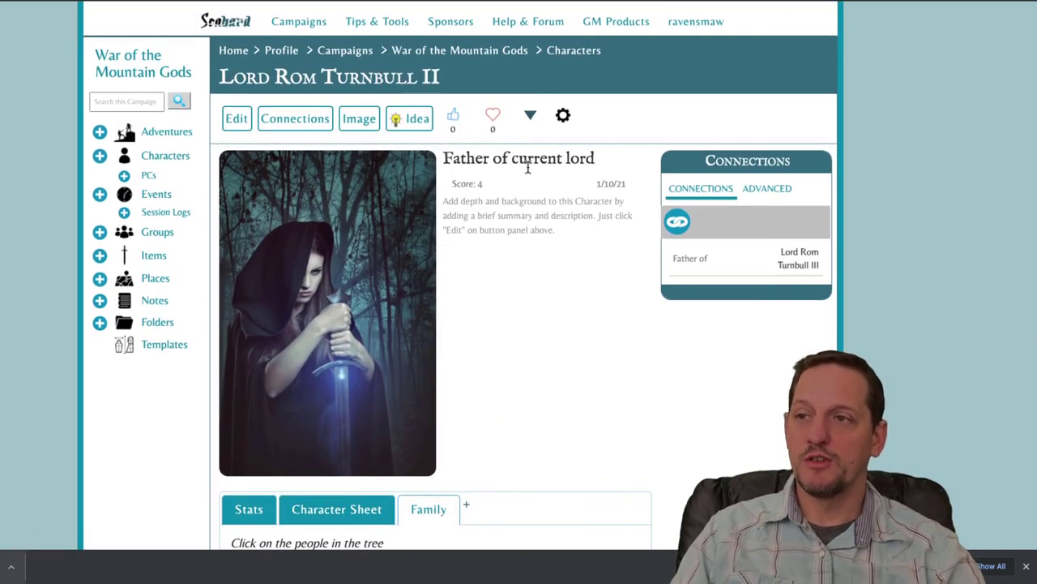
{"action": "scroll", "coordinate": [527, 169], "scroll_direction": "down", "scroll_amount": 2}
{"action": "scroll", "coordinate": [530, 170], "scroll_direction": "down", "scroll_amount": 2}
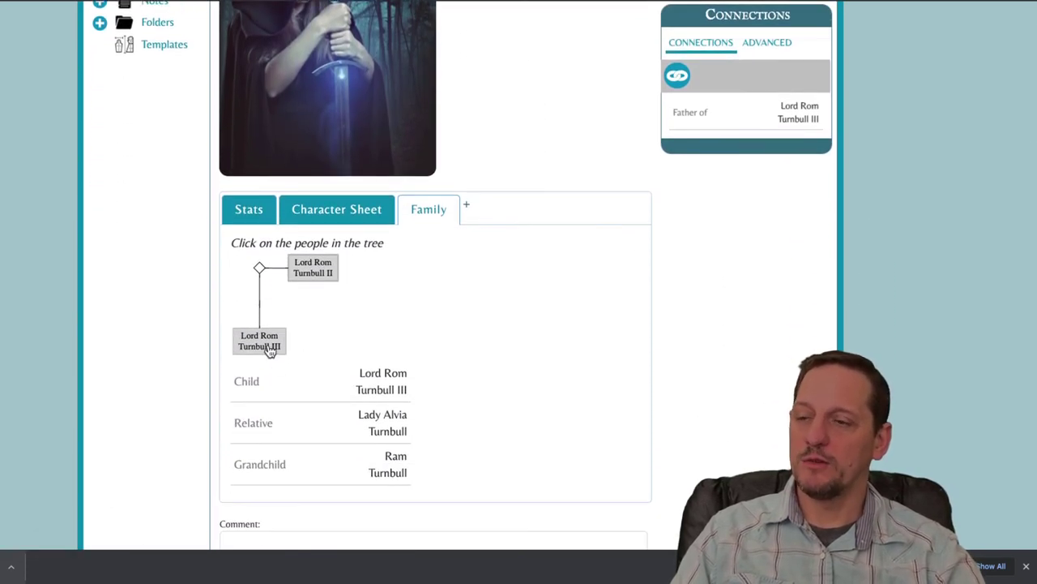